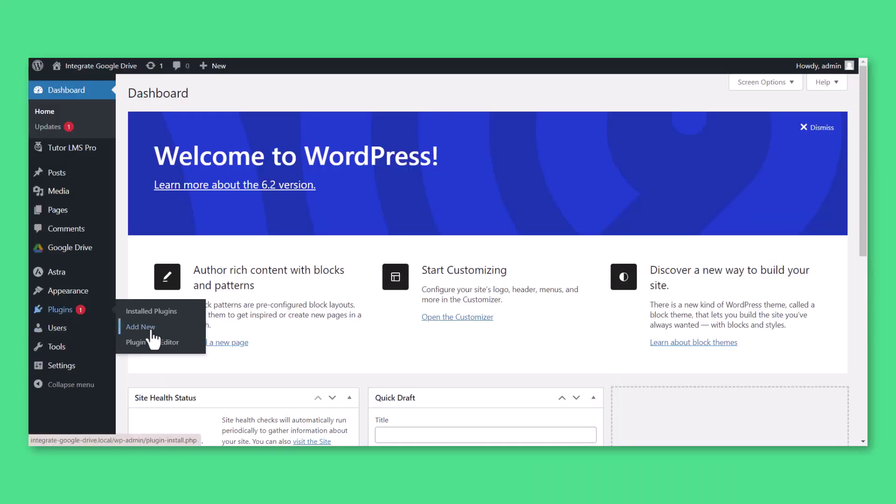
Search the plugin directory for 'integrate google drive'.
{"action": "left_click", "coordinate": [152, 335]}
{"action": "left_click", "coordinate": [737, 123]}
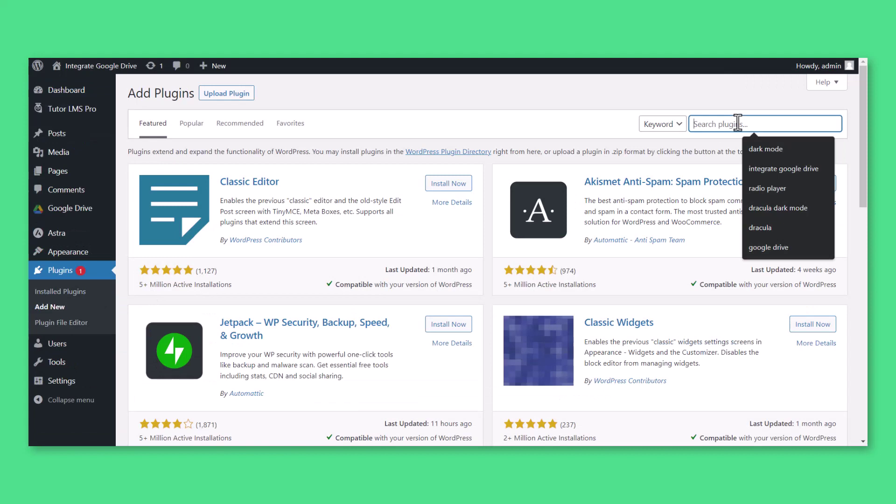
{"action": "type", "text": "integrate google drive"}
{"action": "key", "text": "Return"}
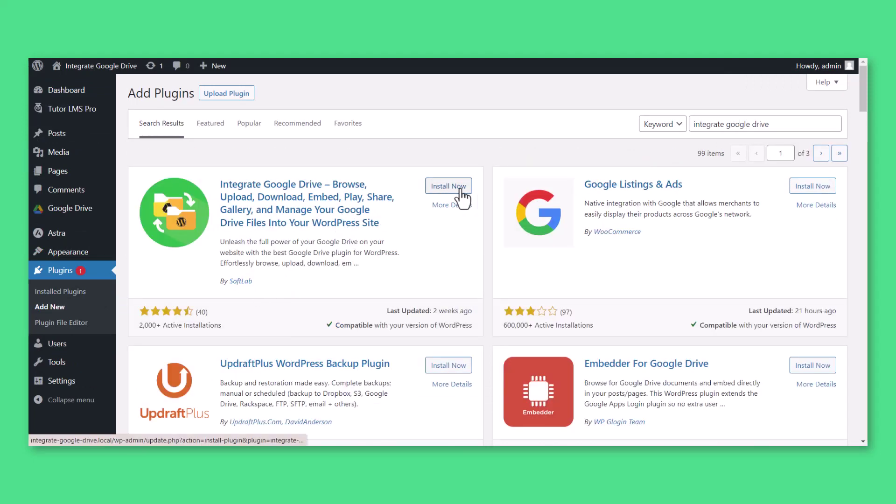
Replace the search with 'tutor lms' and review the Tutor LMS plugin results.
{"action": "left_click", "coordinate": [750, 122]}
{"action": "key", "text": "ctrl+a"}
{"action": "type", "text": "tutor lms"}
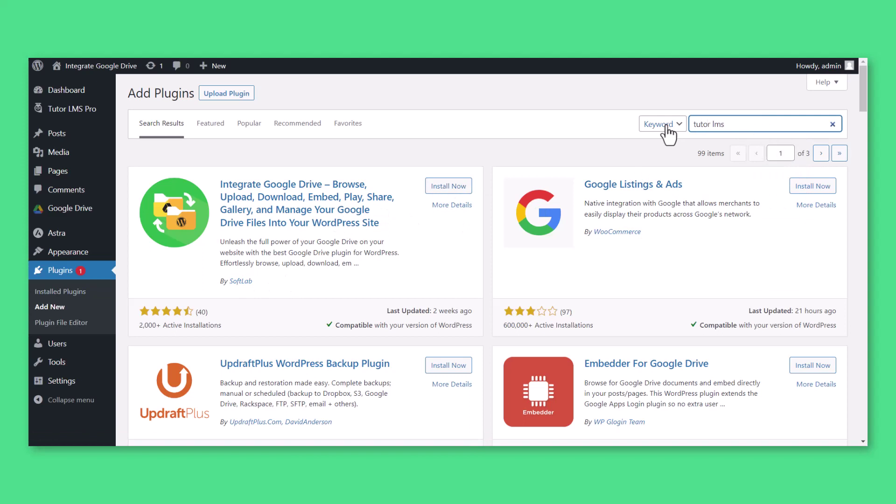
{"action": "left_click", "coordinate": [264, 244]}
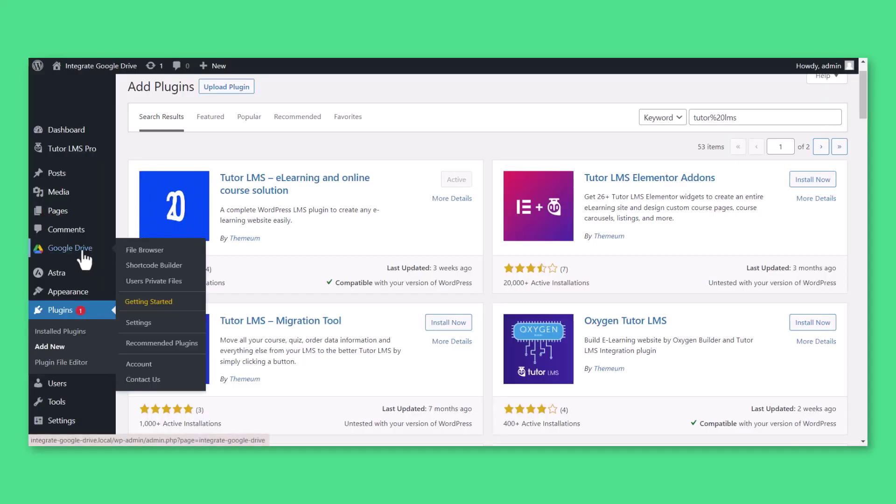
Turn on the Tutor LMS integration in the Google Drive plugin's Integrations settings.
{"action": "left_click", "coordinate": [150, 323]}
{"action": "left_click", "coordinate": [199, 398]}
{"action": "scroll", "coordinate": [429, 310], "scroll_direction": "down", "scroll_amount": 10}
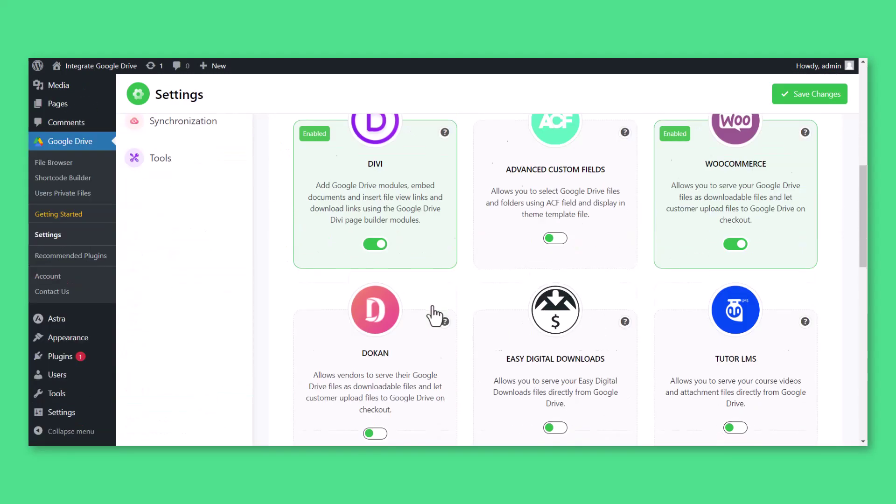
{"action": "left_click", "coordinate": [735, 320]}
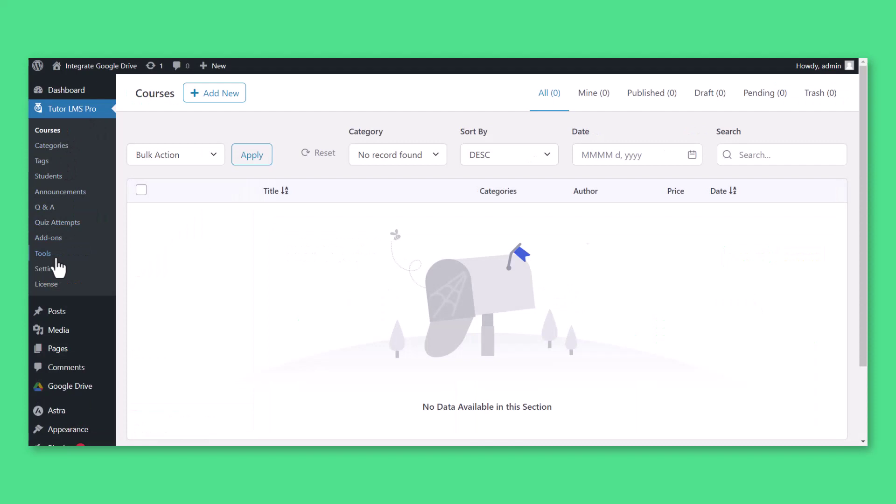
Enable the instructor Marketplace in Tutor LMS settings.
{"action": "left_click", "coordinate": [47, 269]}
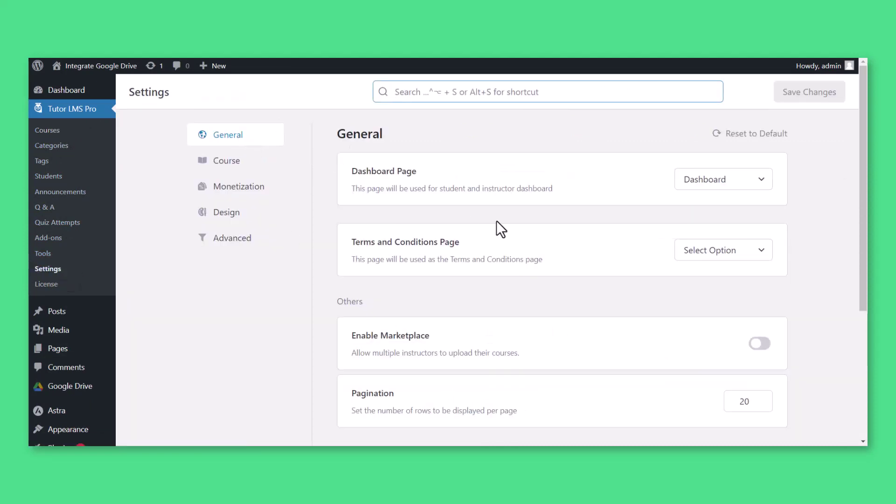
{"action": "scroll", "coordinate": [496, 220], "scroll_direction": "down", "scroll_amount": 2}
{"action": "left_click", "coordinate": [760, 234]}
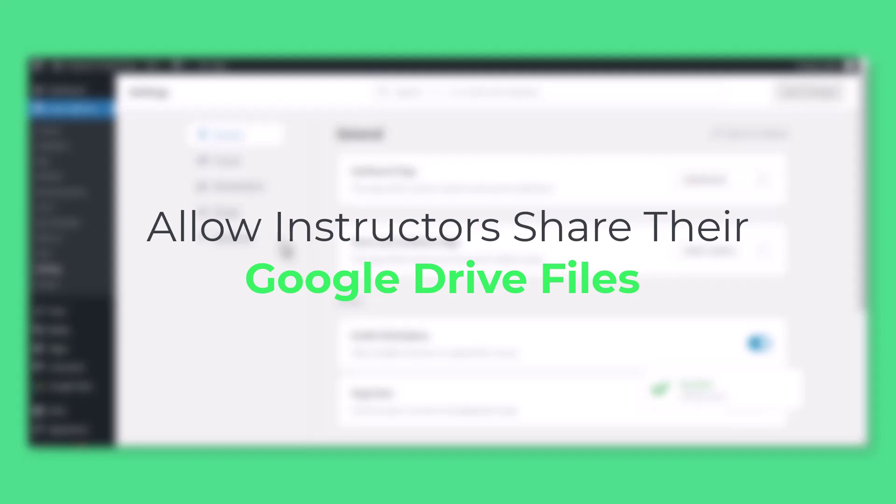
Allow Google Drive as a course video source and save the Tutor LMS settings.
{"action": "left_click", "coordinate": [230, 163]}
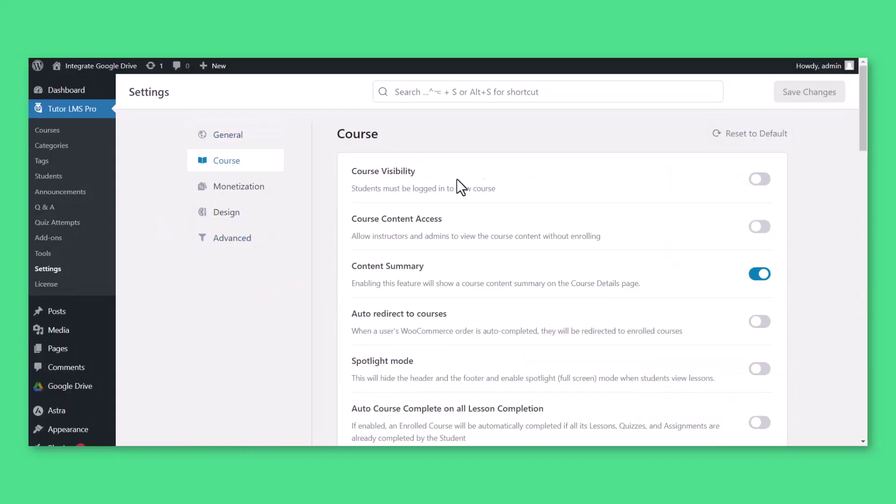
{"action": "scroll", "coordinate": [471, 187], "scroll_direction": "down", "scroll_amount": 15}
{"action": "left_click", "coordinate": [384, 357]}
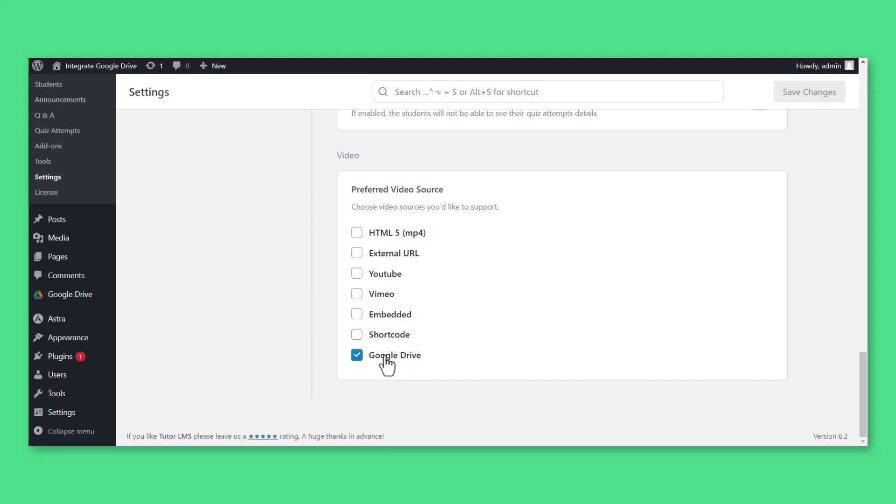
{"action": "left_click", "coordinate": [807, 97]}
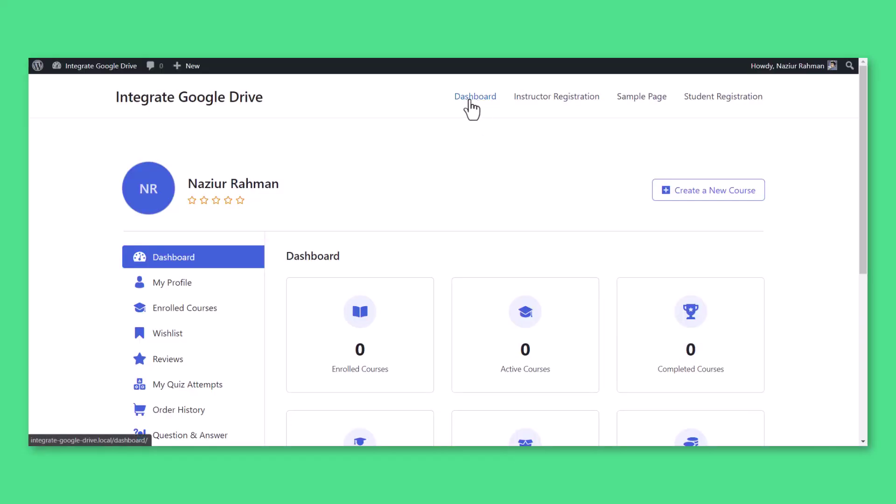
Sign in with Google in the dashboard's Google Drive settings and grant the plugin Drive access.
{"action": "scroll", "coordinate": [208, 276], "scroll_direction": "down", "scroll_amount": 7}
{"action": "left_click", "coordinate": [200, 301]}
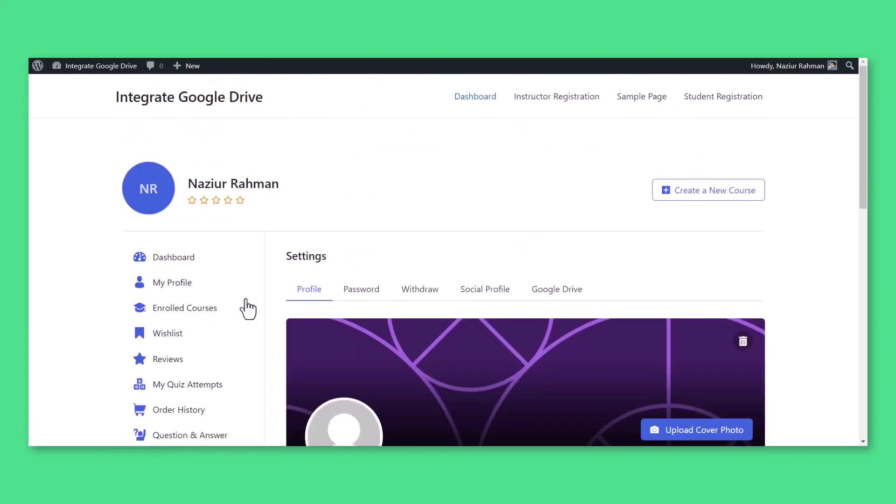
{"action": "left_click", "coordinate": [558, 291]}
{"action": "scroll", "coordinate": [541, 308], "scroll_direction": "down", "scroll_amount": 4}
{"action": "left_click", "coordinate": [517, 308]}
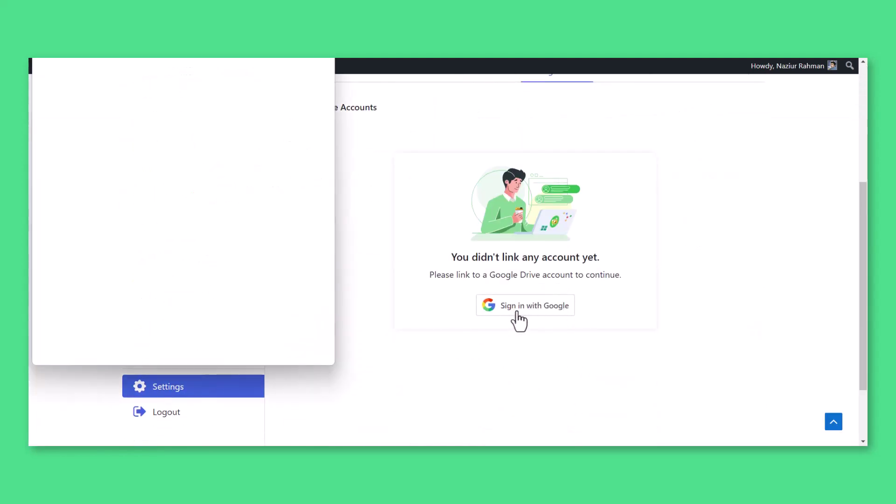
{"action": "left_click", "coordinate": [134, 169]}
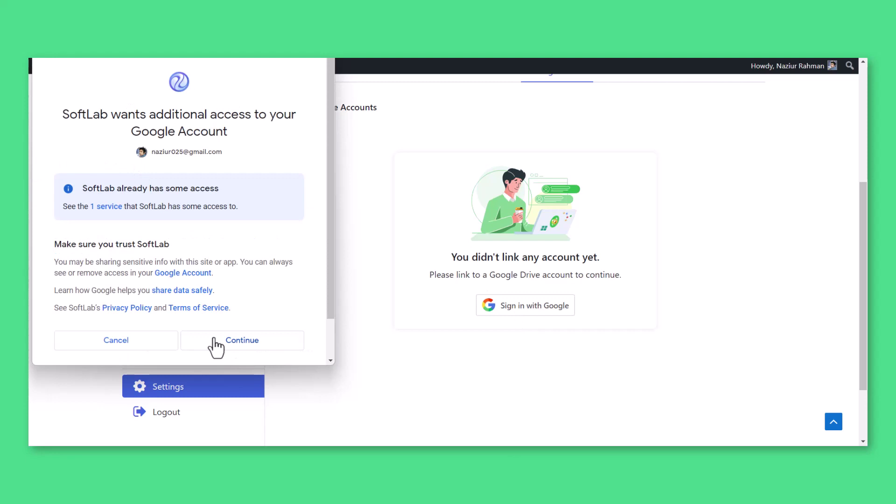
{"action": "left_click", "coordinate": [247, 343]}
{"action": "scroll", "coordinate": [447, 303], "scroll_direction": "down", "scroll_amount": 2}
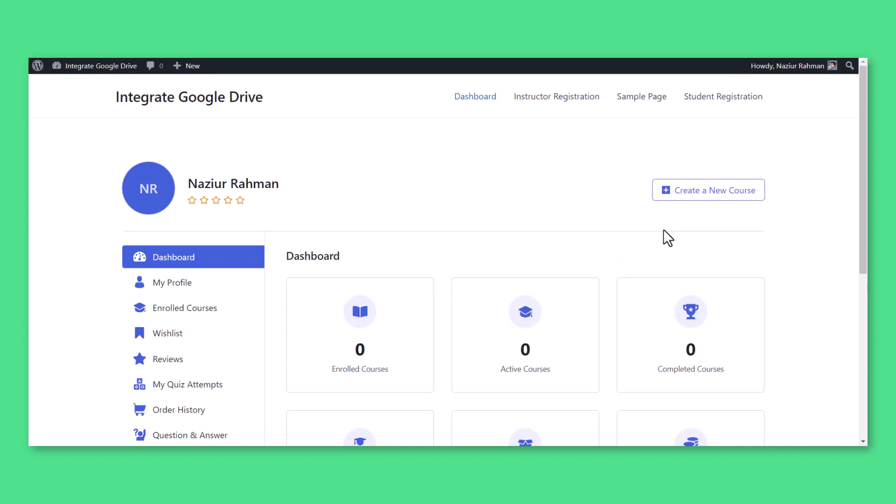
Create a new course titled 'WordPress Basic to Advanced' with slug 'wordpress'.
{"action": "left_click", "coordinate": [661, 194]}
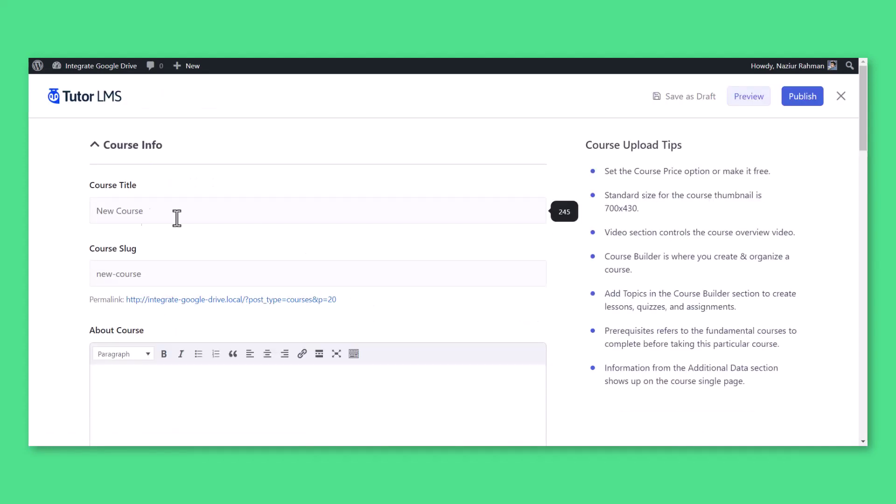
{"action": "left_click_drag", "start_coordinate": [177, 217], "coordinate": [82, 215]}
{"action": "type", "text": "WordPress Basic to Adva"}
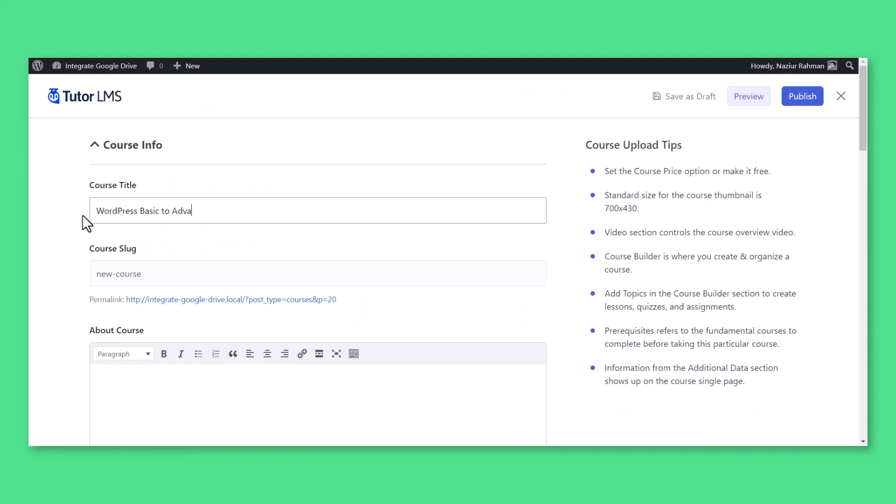
{"action": "type", "text": "nced"}
{"action": "left_click_drag", "start_coordinate": [154, 276], "coordinate": [77, 273]}
{"action": "type", "text": "wordpress"}
Paste the About Course description as plain text and search the course categories.
{"action": "scroll", "coordinate": [77, 273], "scroll_direction": "down", "scroll_amount": 3}
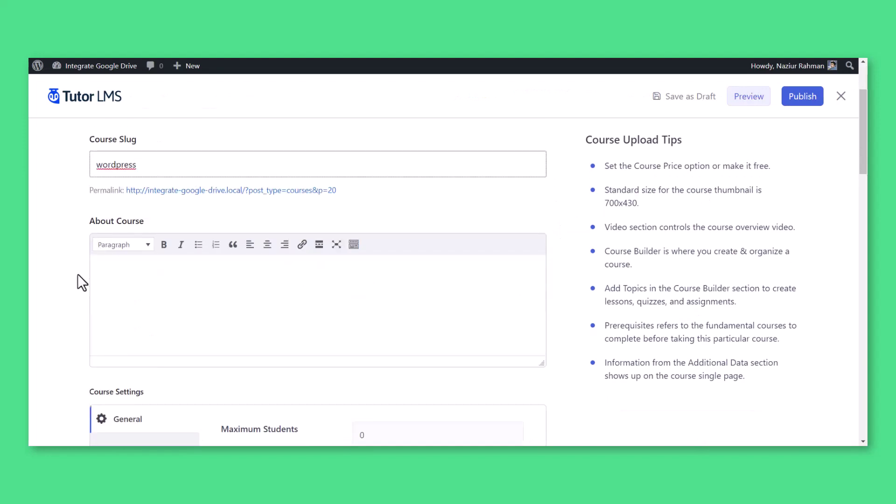
{"action": "right_click", "coordinate": [112, 279]}
{"action": "left_click", "coordinate": [157, 194]}
{"action": "scroll", "coordinate": [225, 315], "scroll_direction": "down", "scroll_amount": 5}
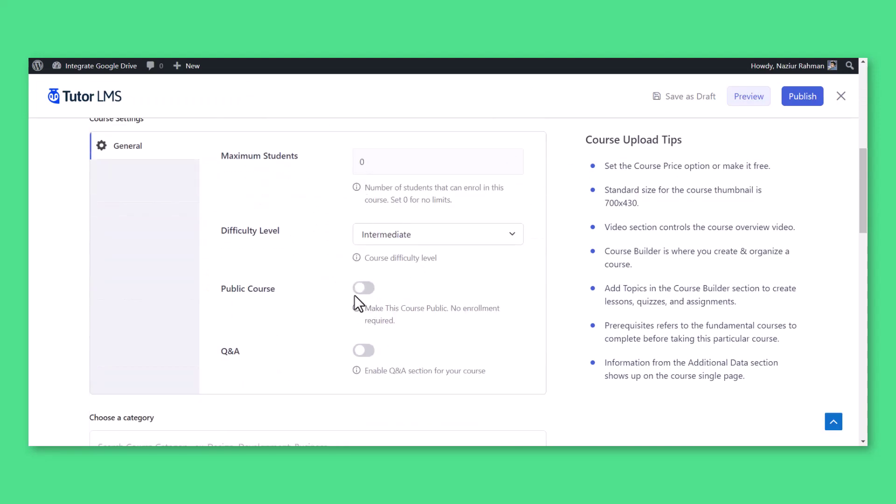
{"action": "scroll", "coordinate": [364, 326], "scroll_direction": "down", "scroll_amount": 4}
{"action": "left_click", "coordinate": [224, 282]}
{"action": "type", "text": "wo"}
{"action": "key", "text": "BackSpace"}
{"action": "key", "text": "BackSpace"}
{"action": "scroll", "coordinate": [286, 262], "scroll_direction": "down", "scroll_amount": 2}
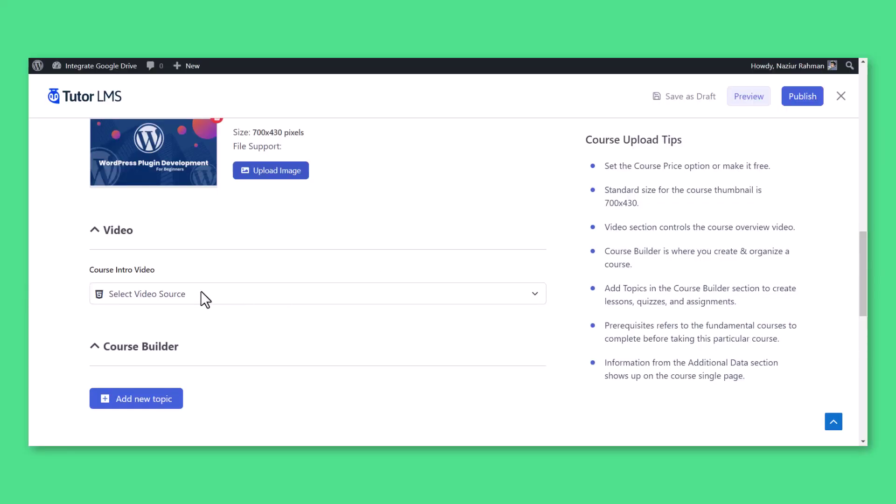
Attach WordPress Plugin Development - Intro.mp4 from the shared Google Drive folder as the intro video.
{"action": "left_click", "coordinate": [202, 291]}
{"action": "left_click", "coordinate": [181, 325]}
{"action": "scroll", "coordinate": [209, 299], "scroll_direction": "down", "scroll_amount": 2}
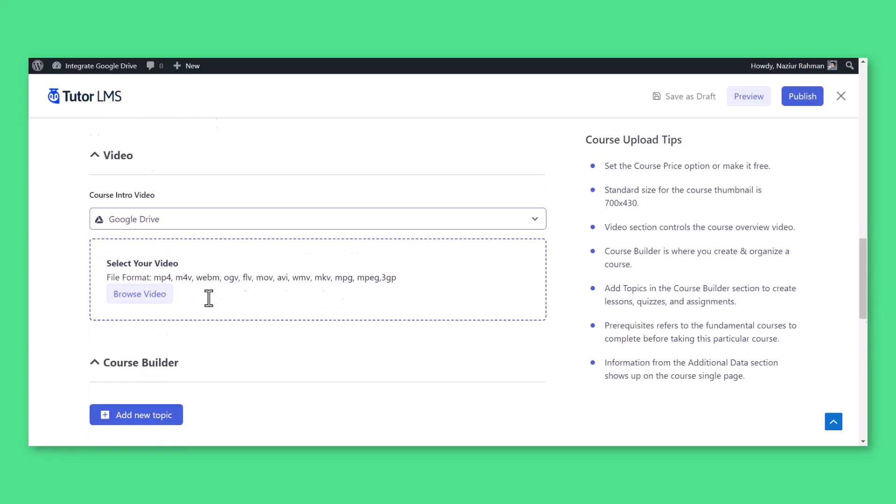
{"action": "left_click", "coordinate": [137, 270]}
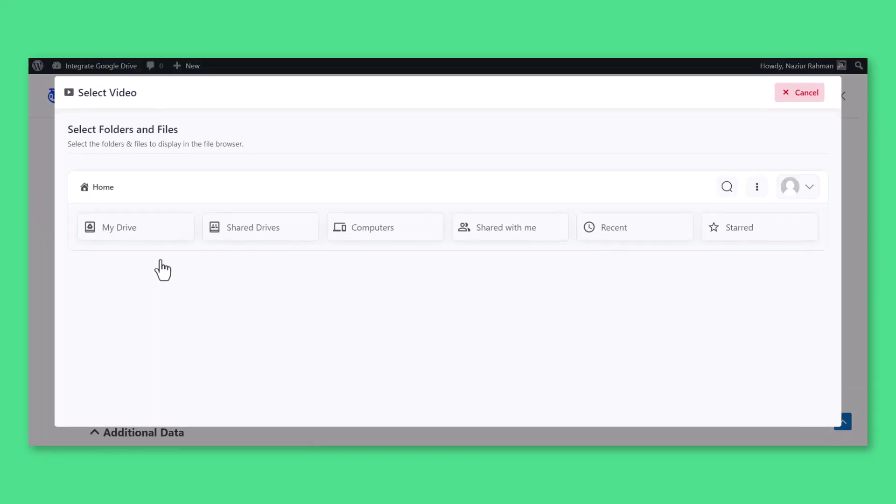
{"action": "left_click", "coordinate": [495, 229]}
{"action": "left_click", "coordinate": [262, 301]}
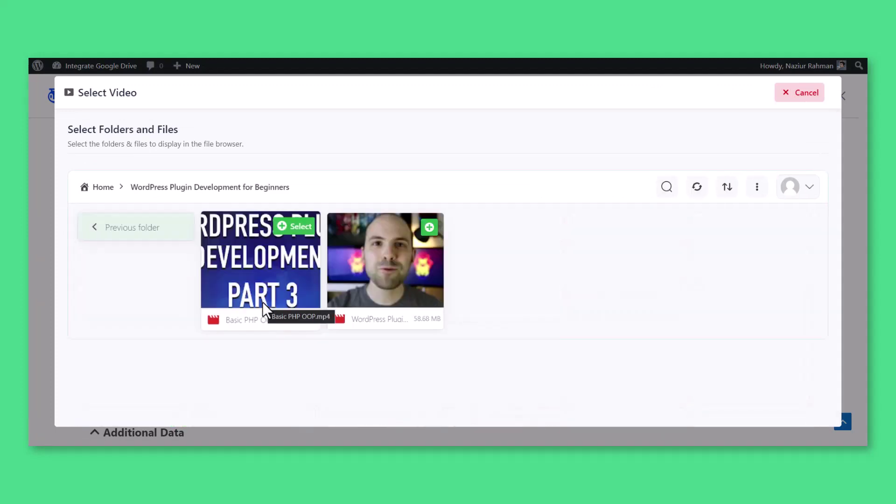
{"action": "left_click", "coordinate": [419, 227]}
{"action": "scroll", "coordinate": [256, 181], "scroll_direction": "down", "scroll_amount": 1}
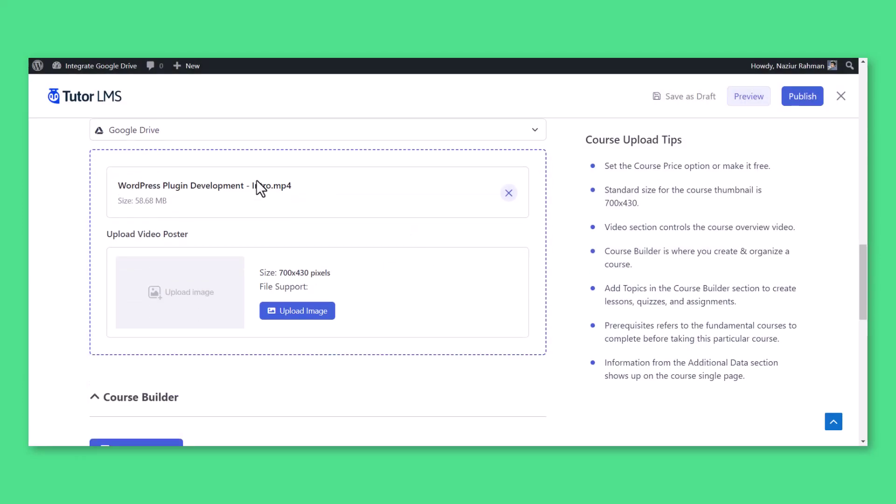
{"action": "scroll", "coordinate": [275, 210], "scroll_direction": "down", "scroll_amount": 1}
{"action": "scroll", "coordinate": [243, 289], "scroll_direction": "down", "scroll_amount": 1}
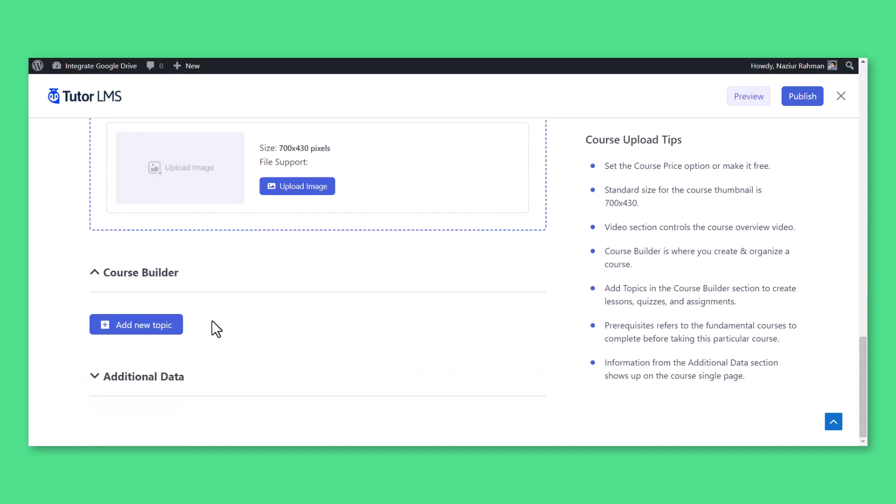
Add a topic named 'Topic 1' with its summary pasted as plain text.
{"action": "left_click", "coordinate": [157, 327]}
{"action": "left_click", "coordinate": [396, 159]}
{"action": "type", "text": "Topic 1"}
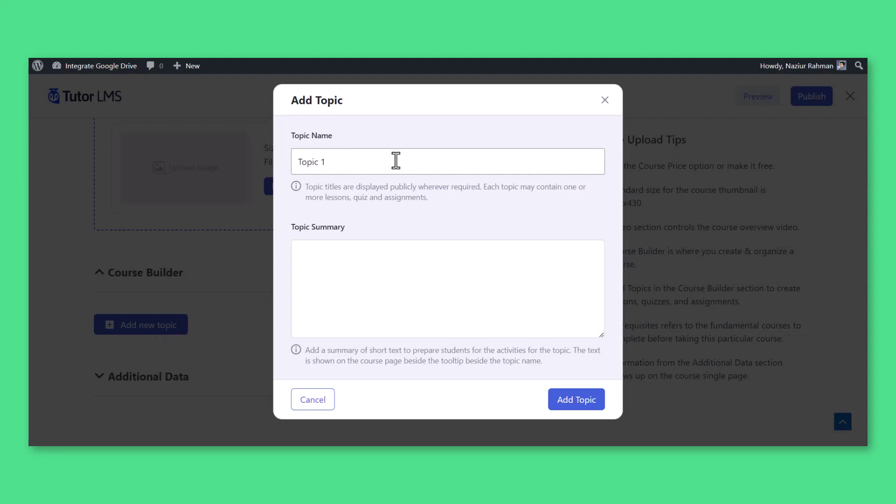
{"action": "left_click", "coordinate": [344, 260]}
{"action": "right_click", "coordinate": [344, 263]}
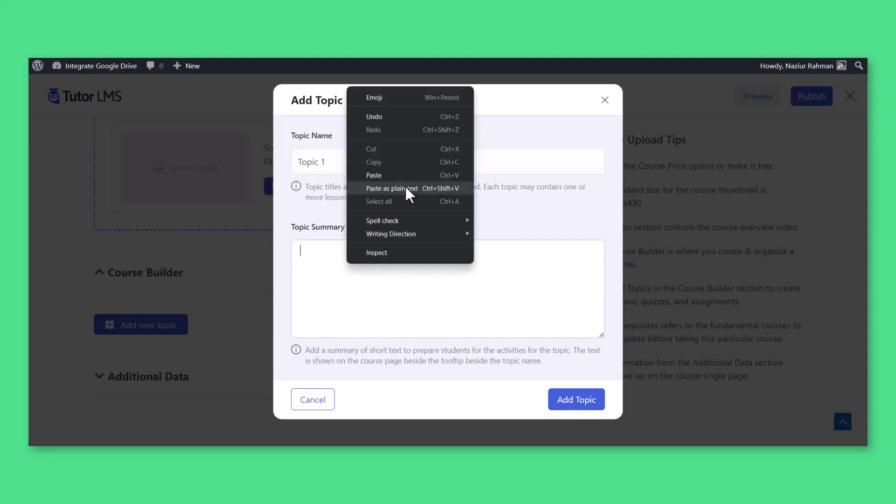
{"action": "left_click", "coordinate": [405, 189]}
{"action": "left_click", "coordinate": [556, 400]}
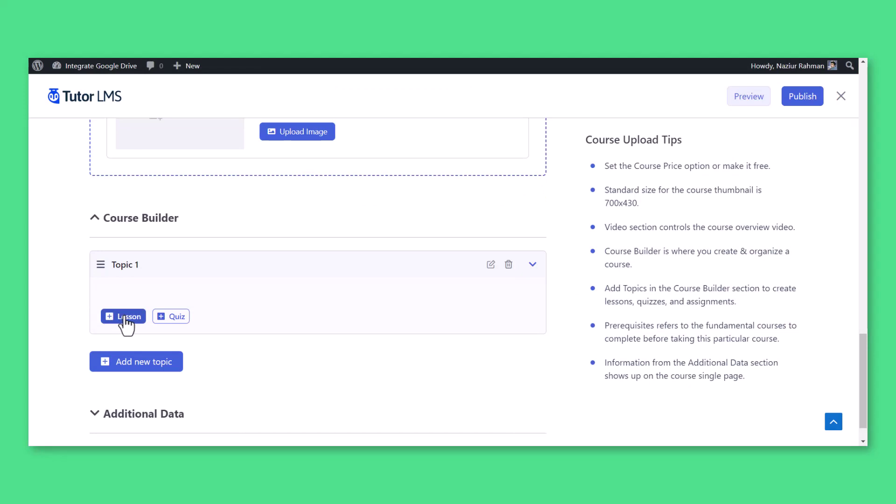
Add a lesson named 'Basic PHP OOP' to Topic 1 with pasted plain-text content.
{"action": "left_click", "coordinate": [126, 319]}
{"action": "triple_click", "coordinate": [360, 160]}
{"action": "type", "text": "B"}
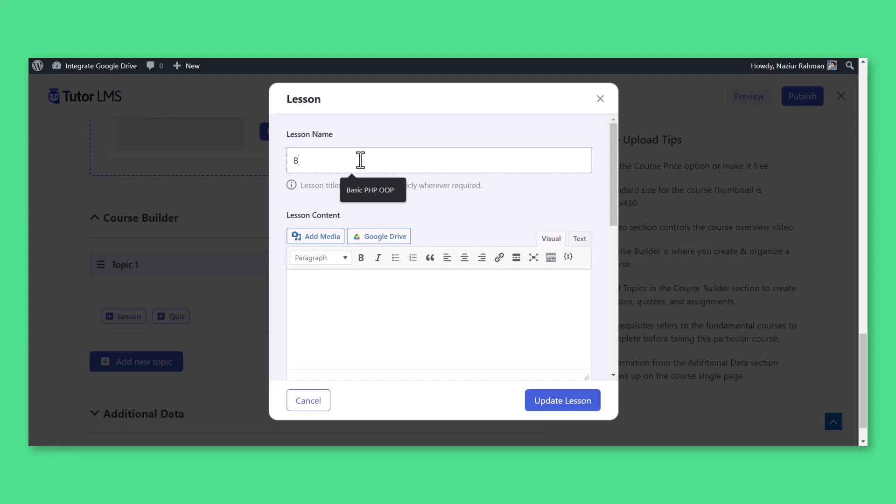
{"action": "left_click", "coordinate": [370, 190]}
{"action": "left_click", "coordinate": [387, 292]}
{"action": "right_click", "coordinate": [388, 292]}
{"action": "left_click", "coordinate": [431, 215]}
{"action": "scroll", "coordinate": [531, 284], "scroll_direction": "down", "scroll_amount": 10}
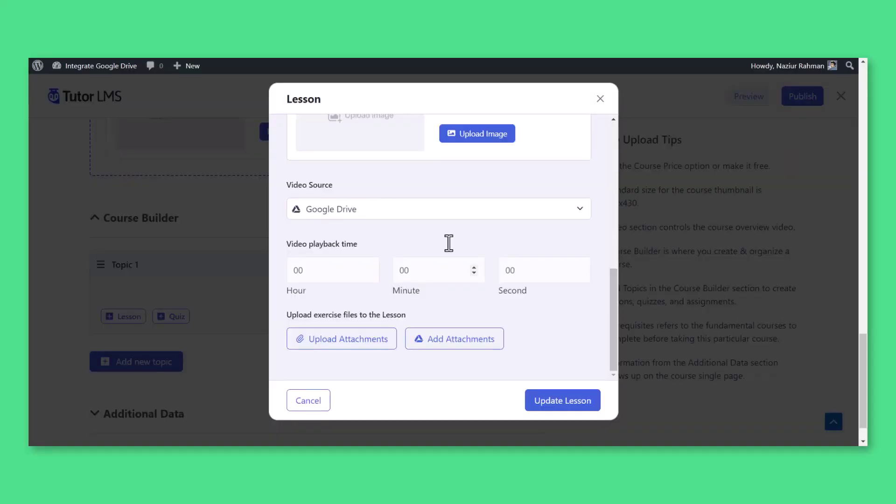
Set the lesson video source to Google Drive and pick Basic PHP OOP.mp4.
{"action": "left_click", "coordinate": [403, 208]}
{"action": "left_click", "coordinate": [348, 244]}
{"action": "scroll", "coordinate": [356, 299], "scroll_direction": "down", "scroll_amount": 1}
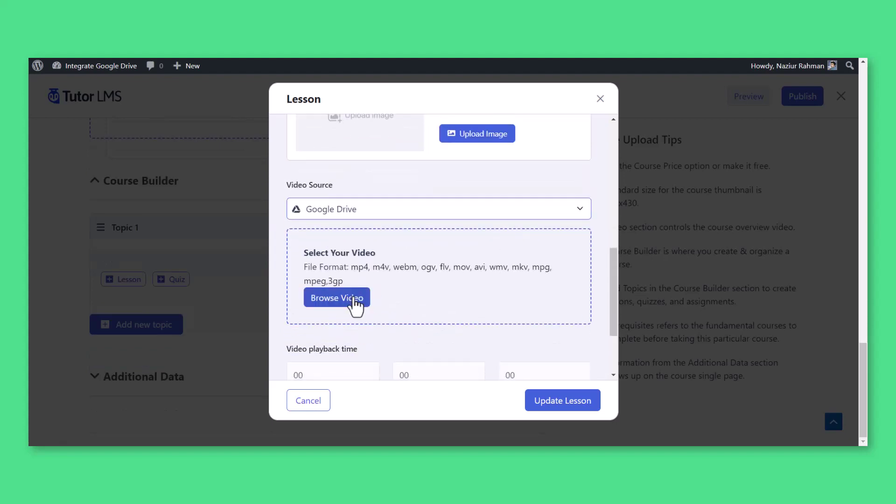
{"action": "left_click", "coordinate": [354, 299]}
{"action": "left_click", "coordinate": [490, 236]}
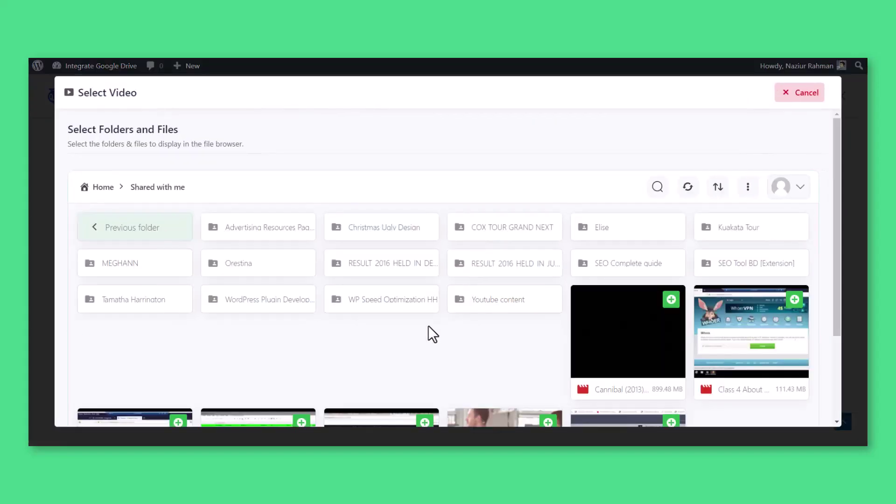
{"action": "left_click", "coordinate": [285, 304]}
{"action": "left_click", "coordinate": [299, 225]}
{"action": "scroll", "coordinate": [426, 285], "scroll_direction": "down", "scroll_amount": 2}
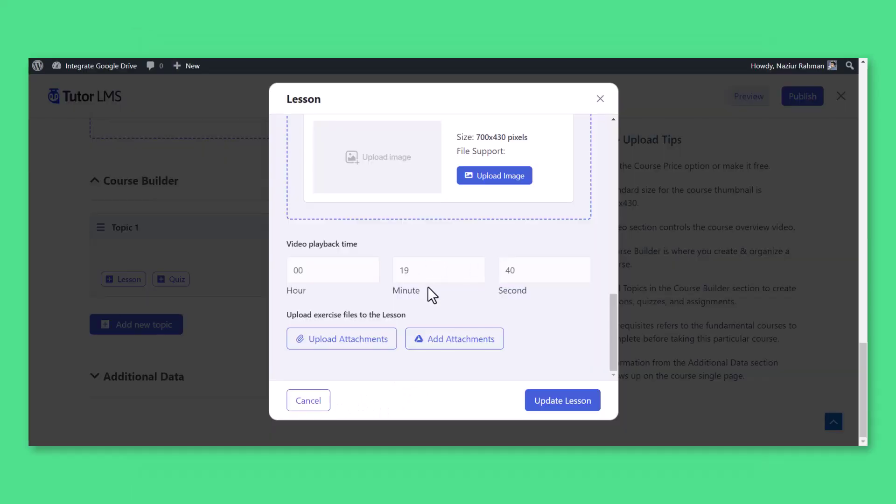
Attach Attachment.pdf from Google Drive as the exercise file and save the lesson.
{"action": "left_click", "coordinate": [442, 342]}
{"action": "left_click", "coordinate": [465, 239]}
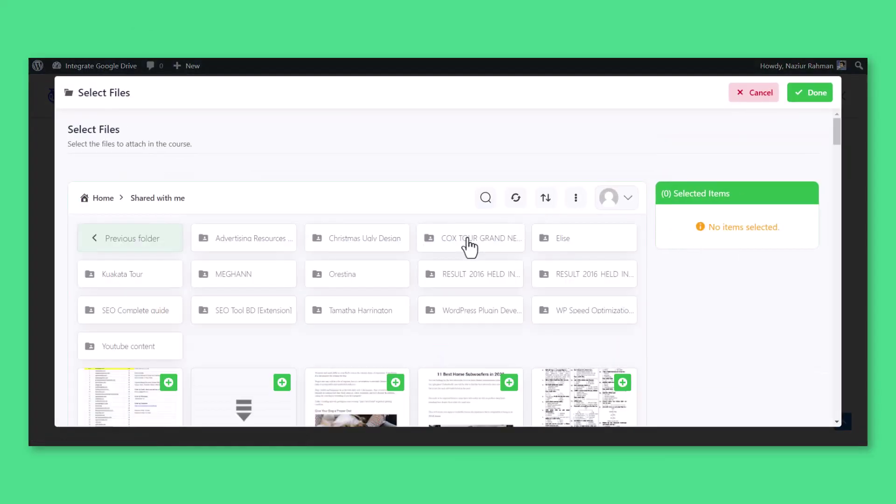
{"action": "left_click", "coordinate": [479, 317]}
{"action": "left_click", "coordinate": [170, 274]}
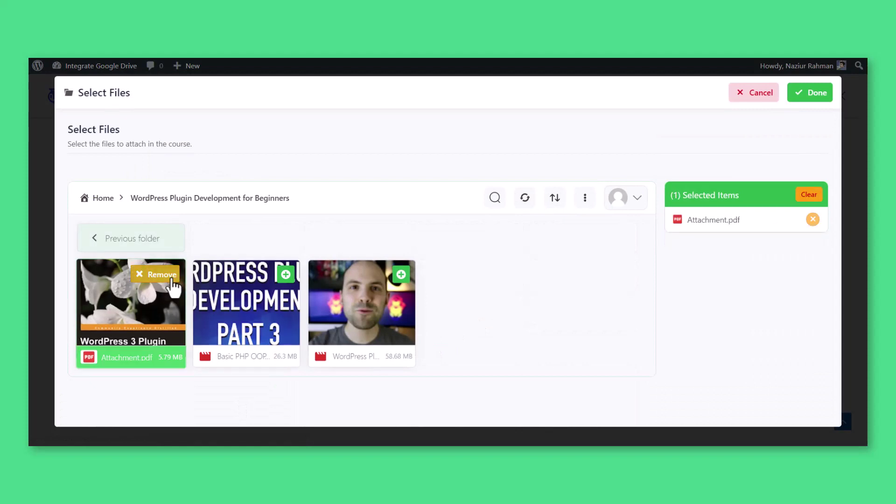
{"action": "left_click", "coordinate": [810, 95]}
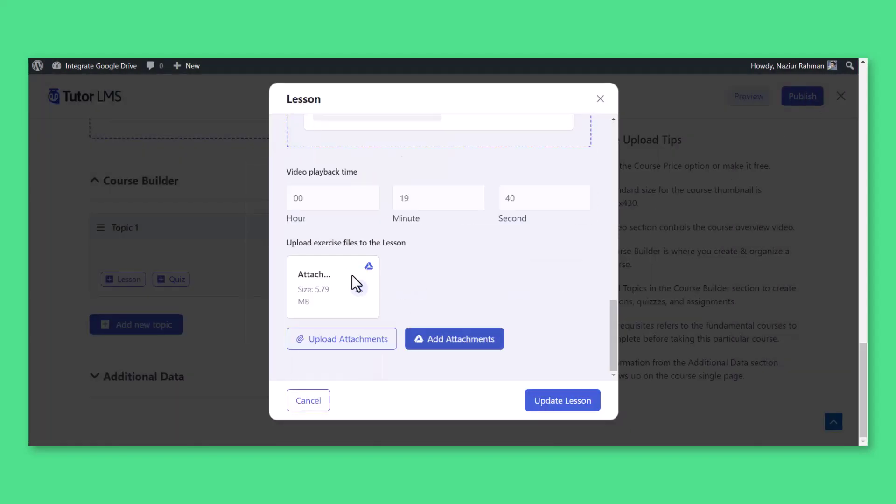
{"action": "left_click", "coordinate": [570, 402]}
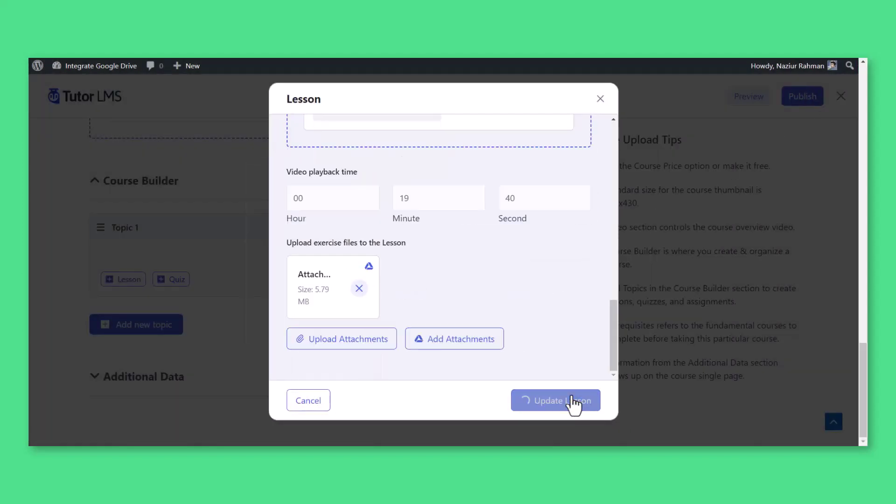
Publish the course and play its intro video on the course page.
{"action": "left_click", "coordinate": [792, 105]}
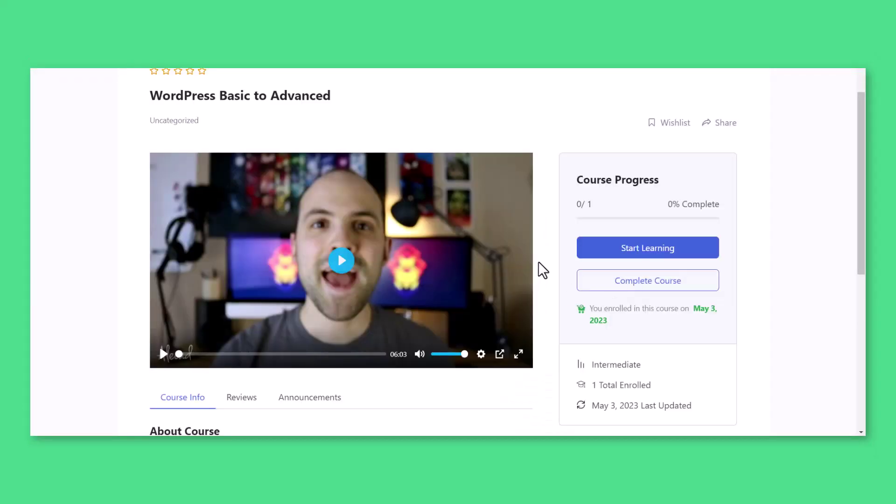
{"action": "scroll", "coordinate": [354, 210], "scroll_direction": "down", "scroll_amount": 5}
{"action": "scroll", "coordinate": [354, 210], "scroll_direction": "up", "scroll_amount": 5}
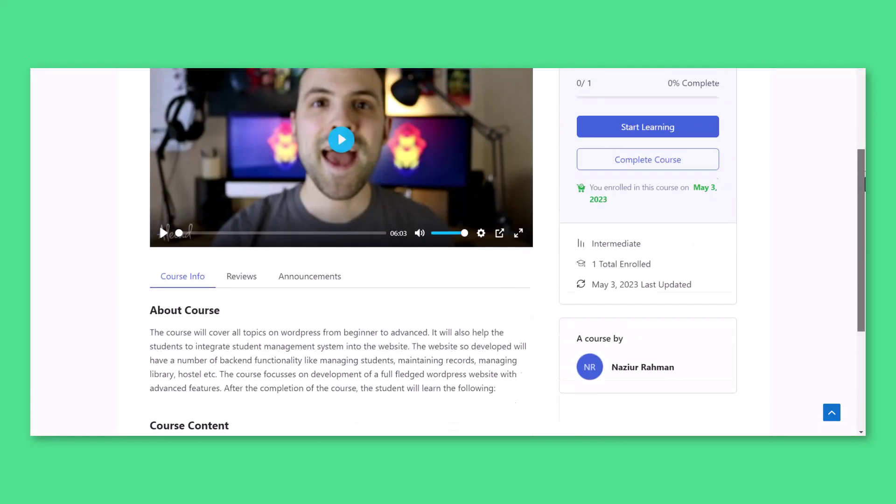
{"action": "left_click", "coordinate": [341, 223]}
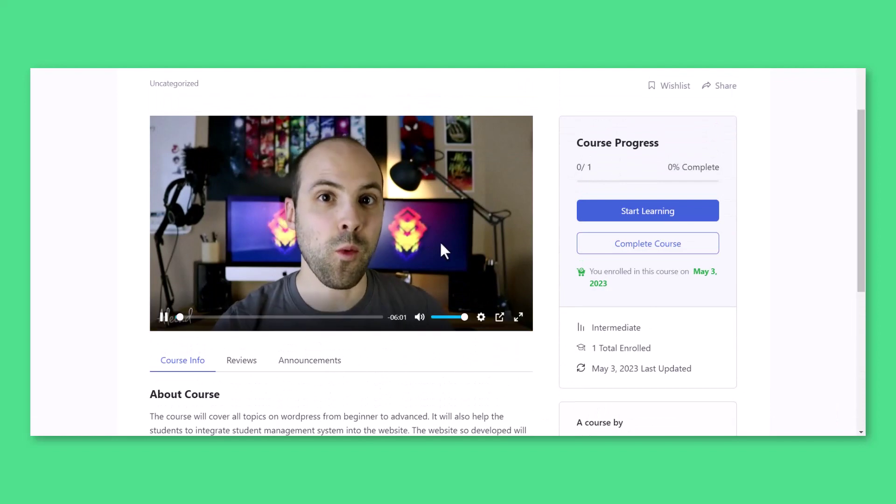
{"action": "left_click", "coordinate": [417, 222]}
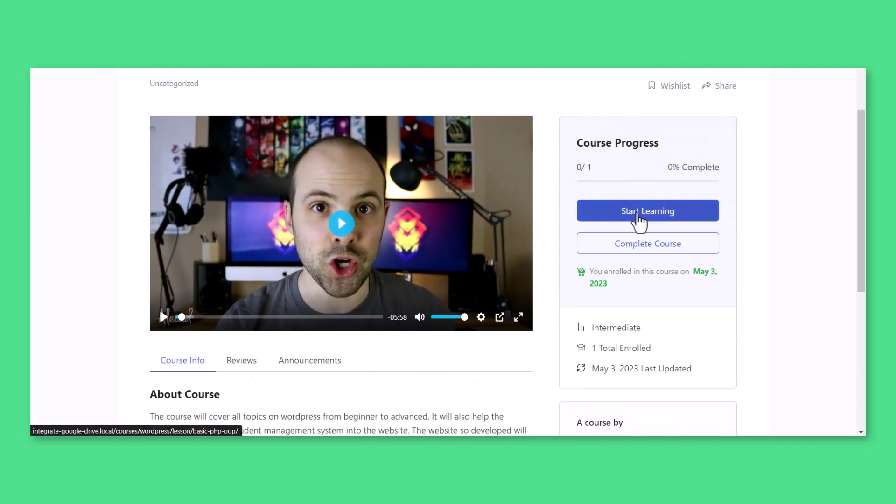
Start the Basic PHP OOP lesson and view its Attachment.pdf exercise file.
{"action": "left_click", "coordinate": [587, 212]}
{"action": "left_click", "coordinate": [390, 373]}
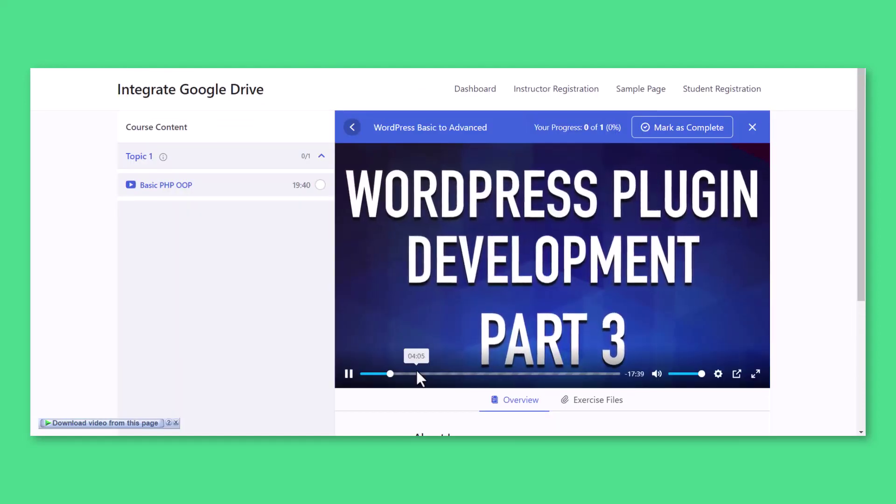
{"action": "scroll", "coordinate": [469, 321], "scroll_direction": "down", "scroll_amount": 5}
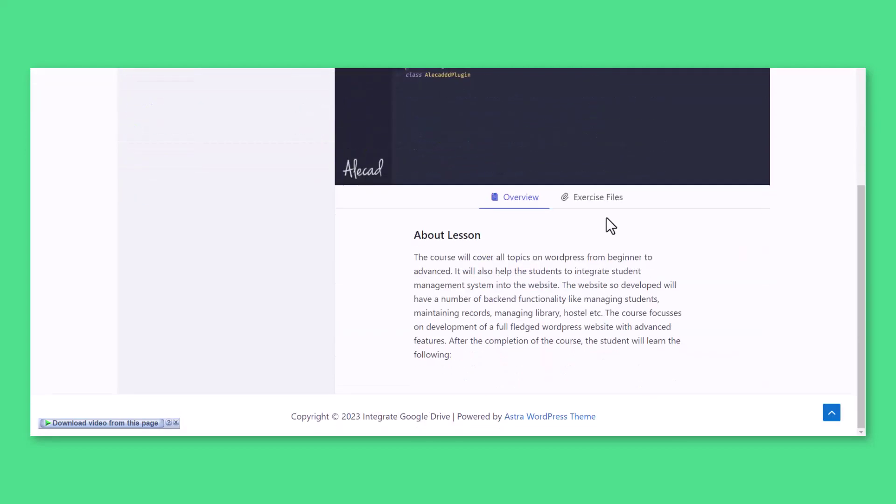
{"action": "left_click", "coordinate": [577, 264]}
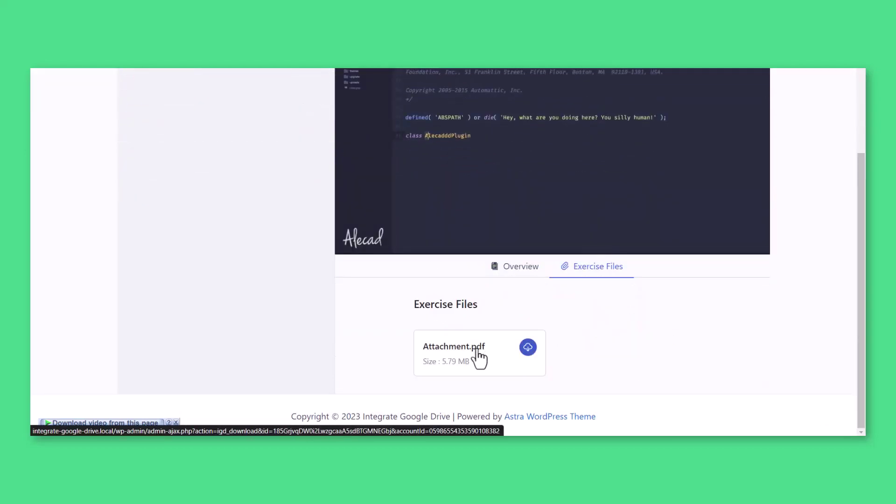